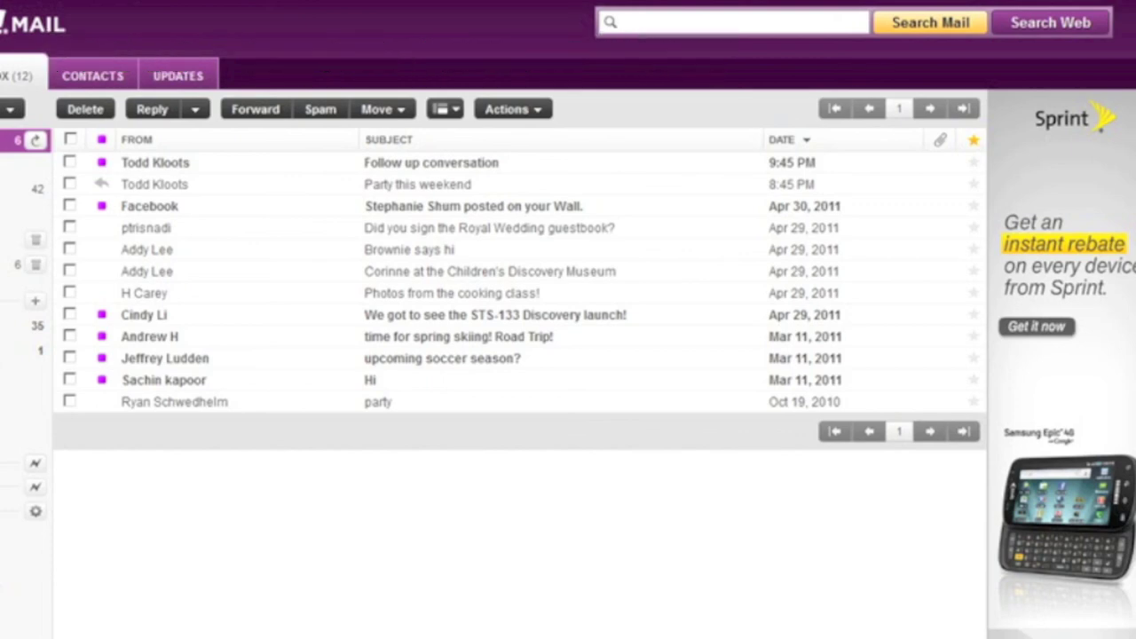
- Move the highlight from the top message past 'Party this weekend' to the Facebook wall-post message
key("Down")
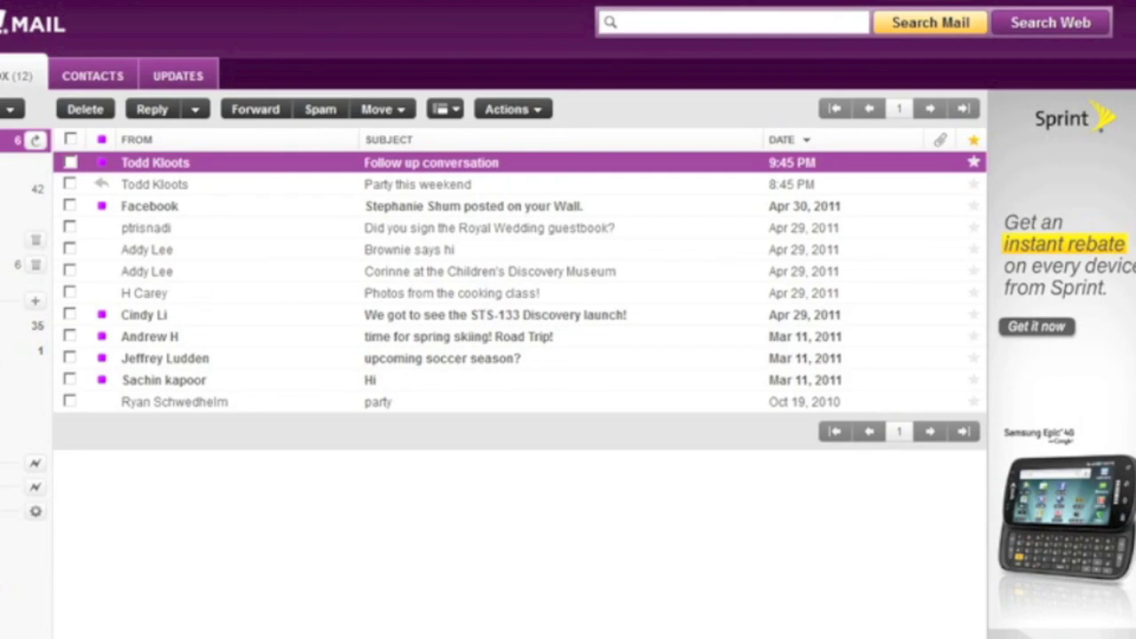
left_click(417, 184)
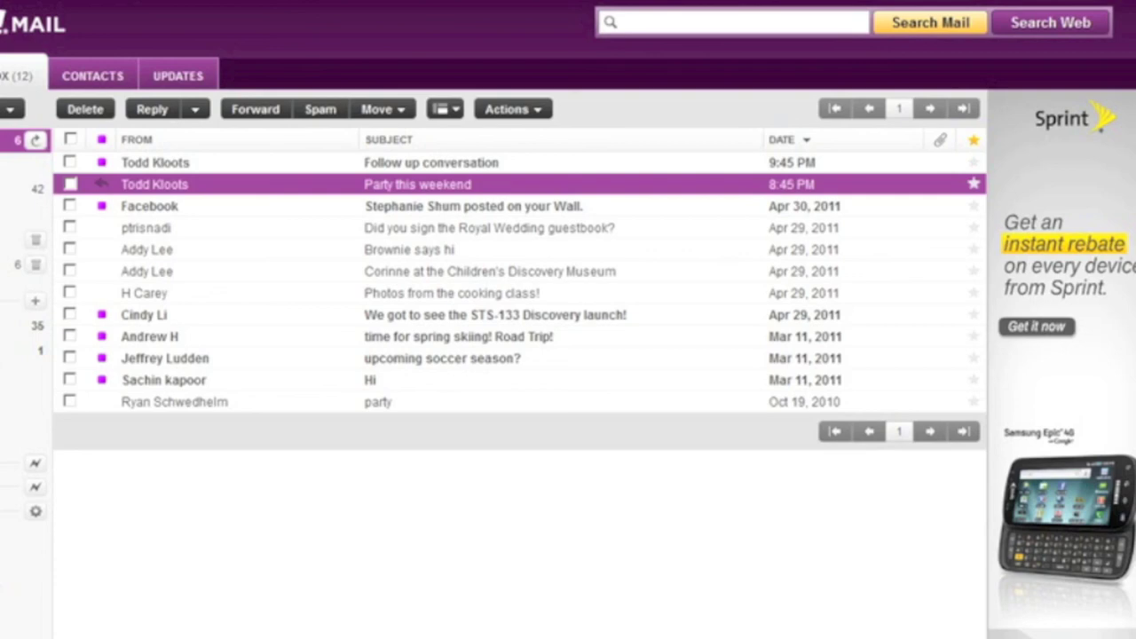
left_click(473, 206)
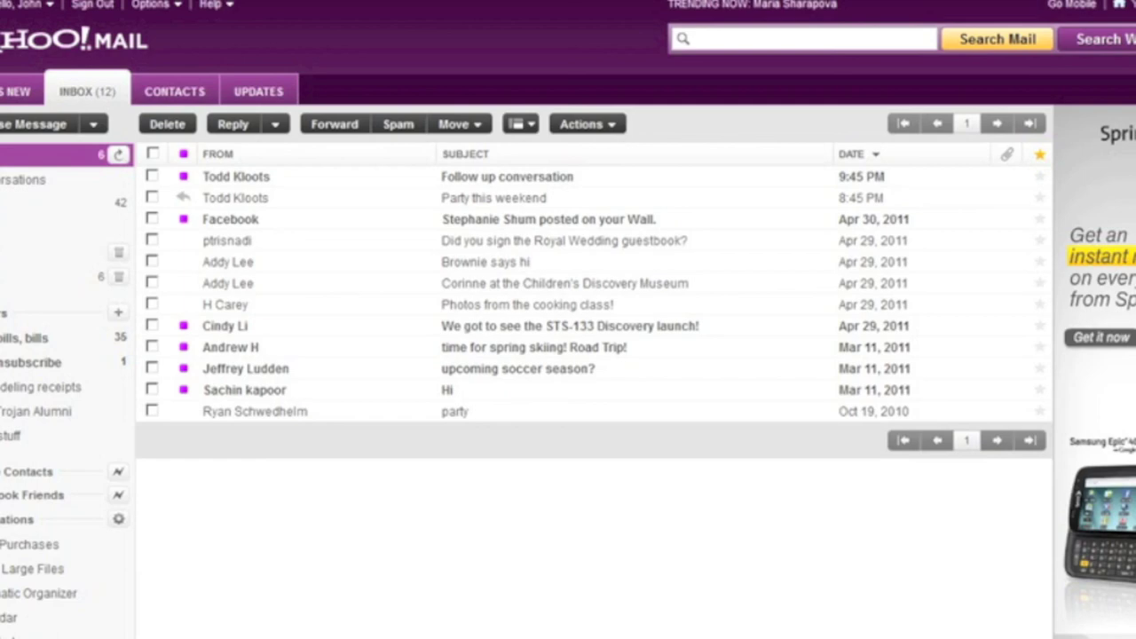
- Check the boxes of 'Follow up conversation', 'Party this weekend' and the Facebook wall-post message
left_click(153, 176)
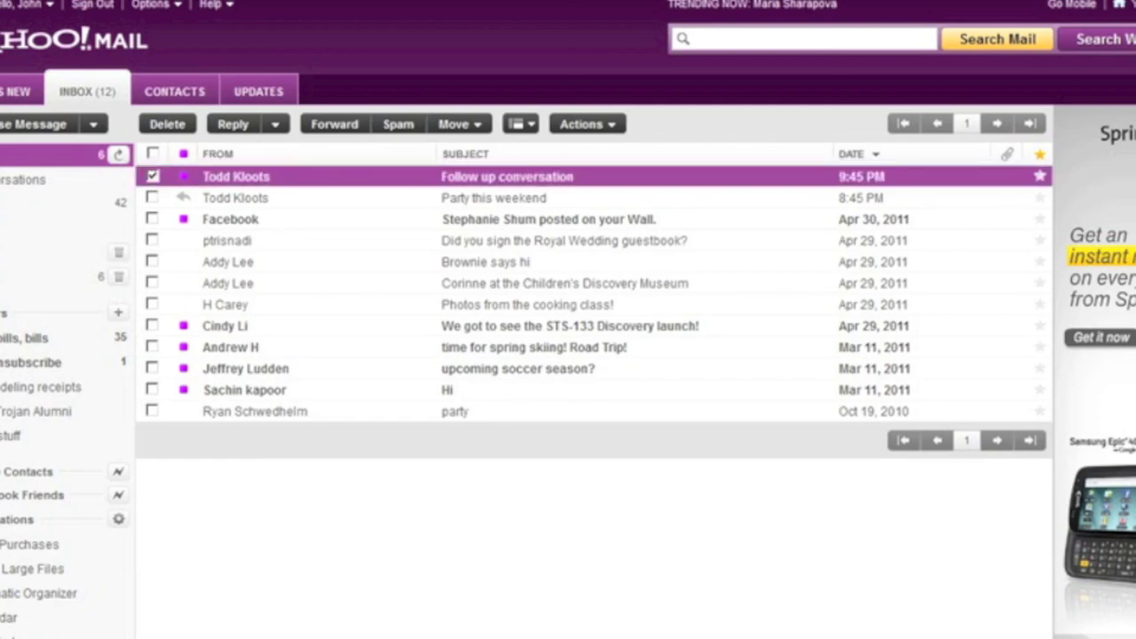
left_click(153, 197)
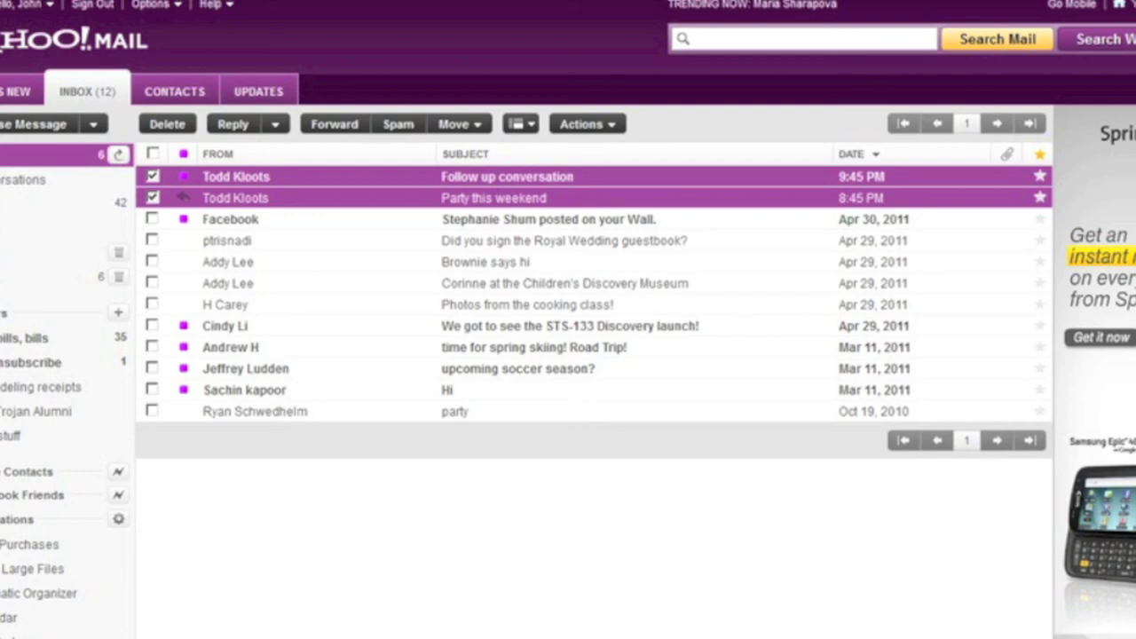
left_click(152, 219)
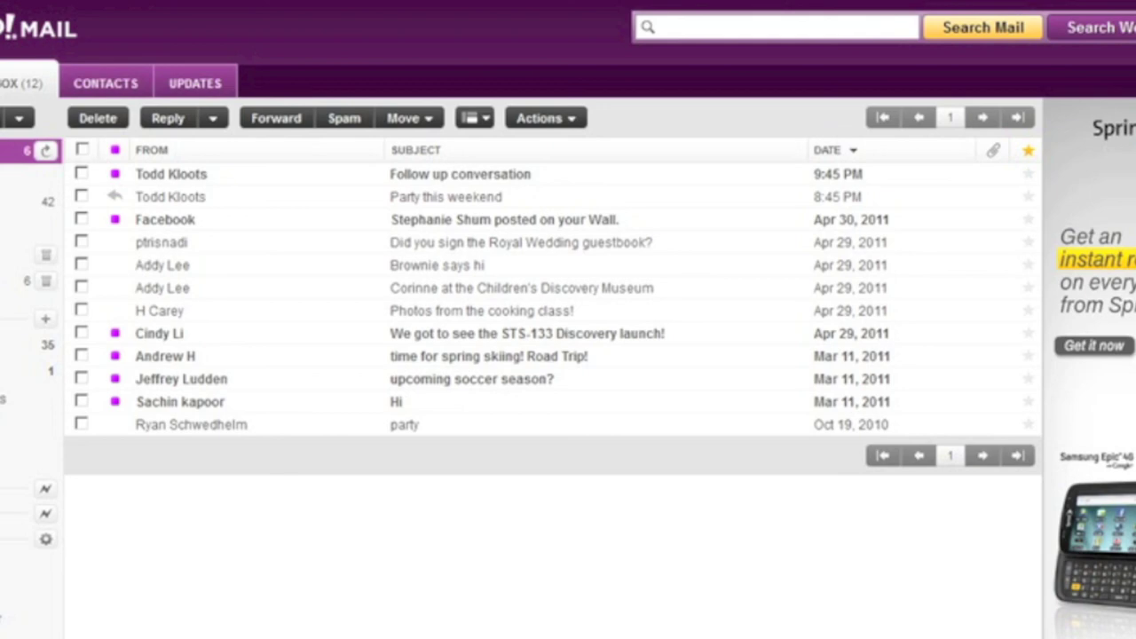
- Select 'Follow up conversation', the Facebook wall-post and 'Brownie says hi', skipping 'Party this weekend'
left_click(459, 173)
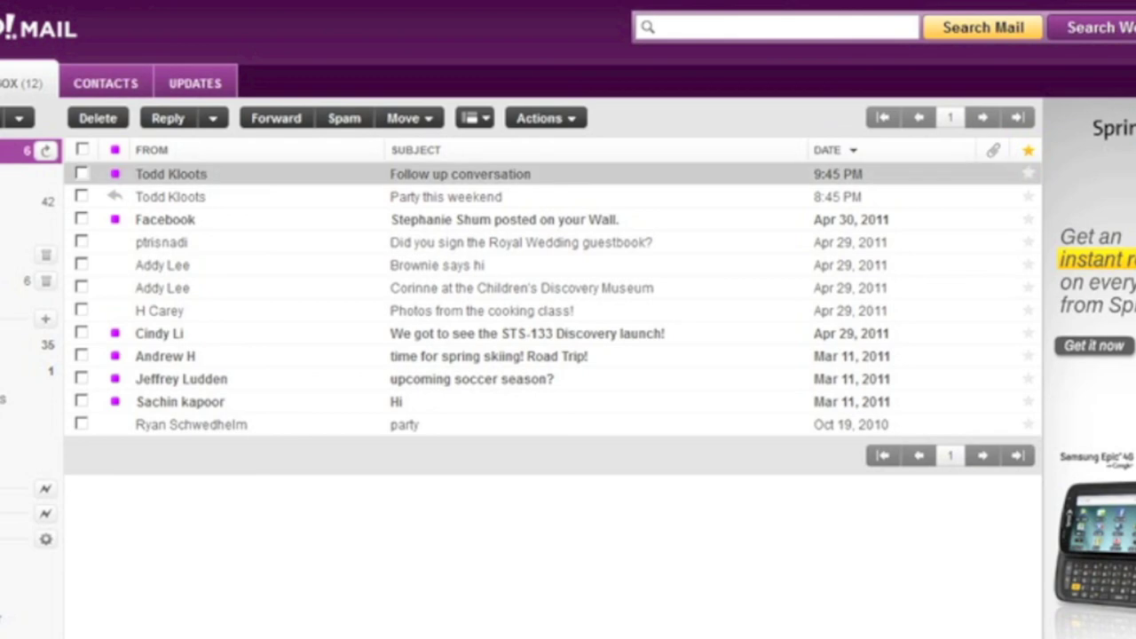
left_click(460, 174)
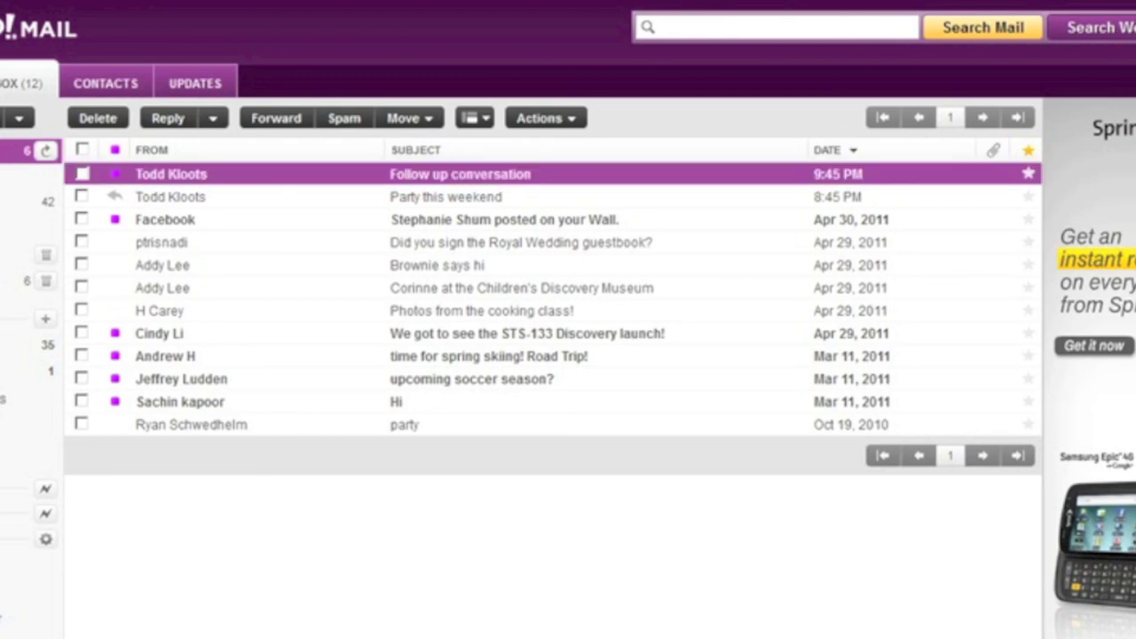
key("Down")
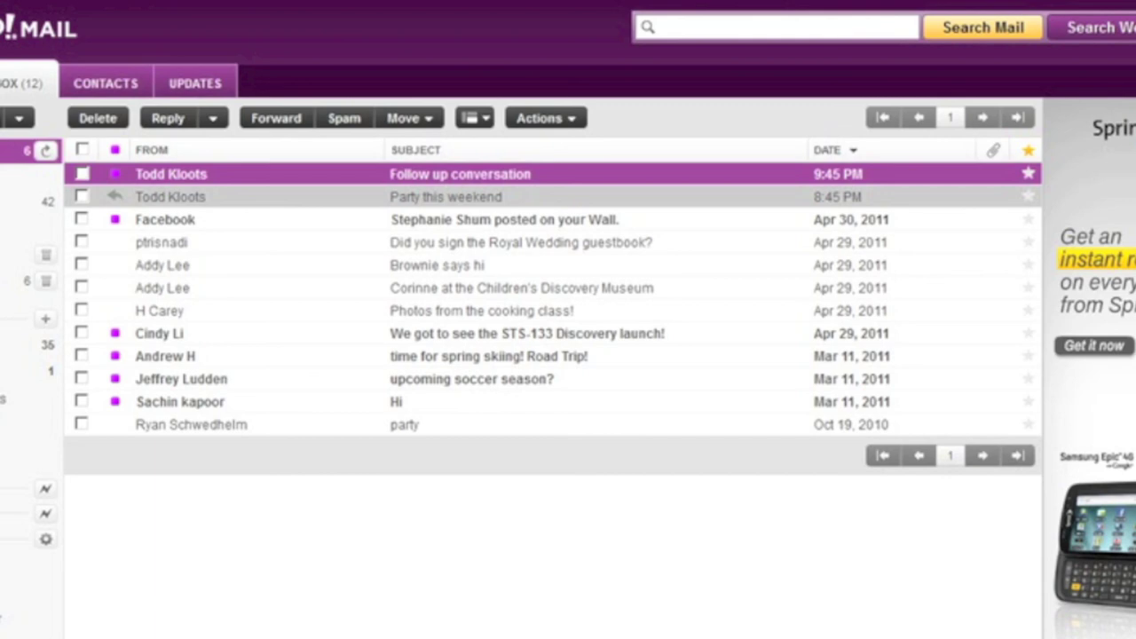
key("Down")
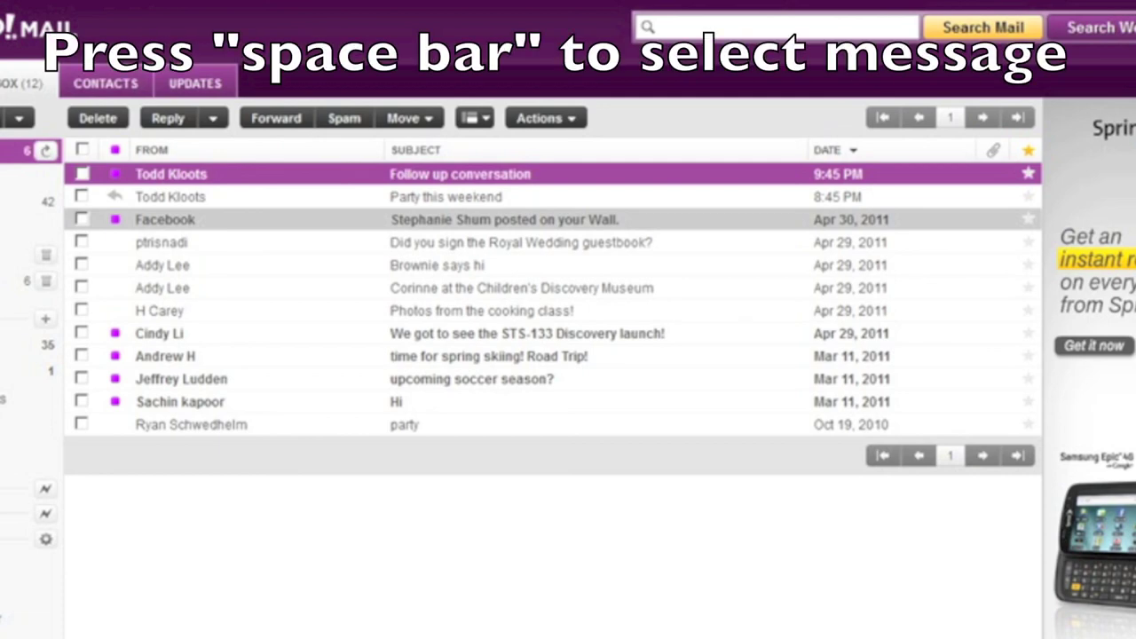
key("space")
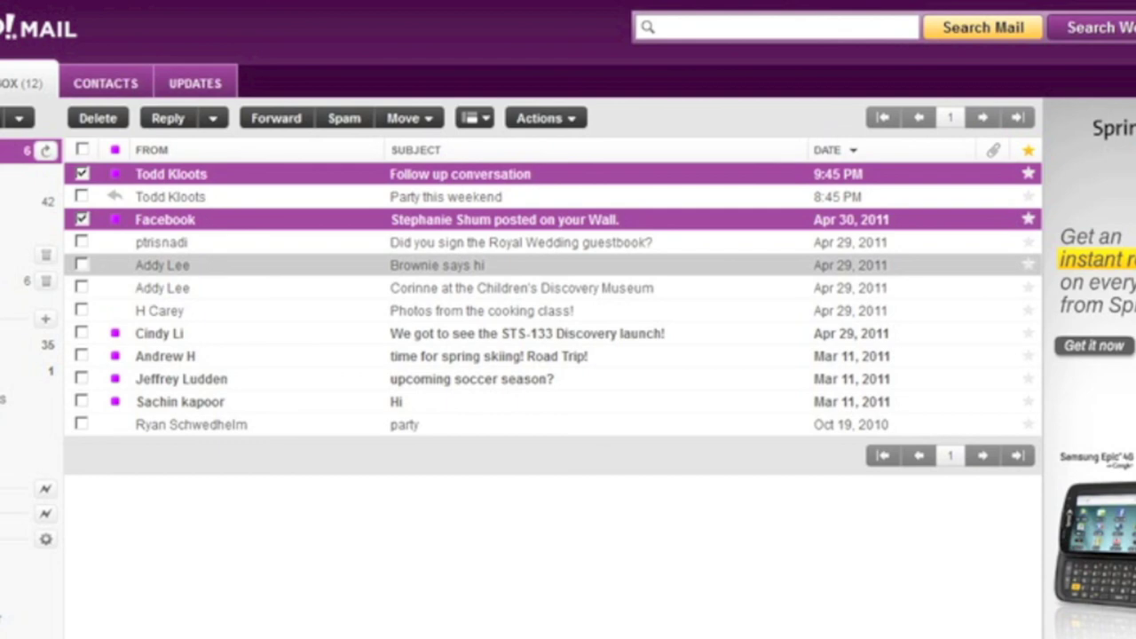
left_click(82, 264)
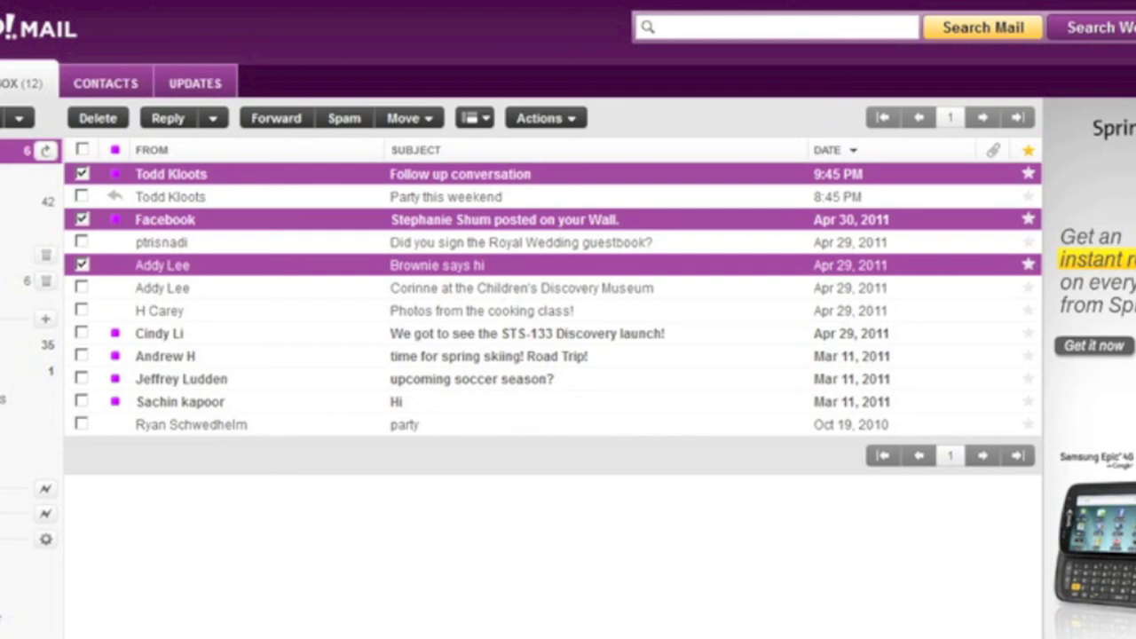
key("super+Tab")
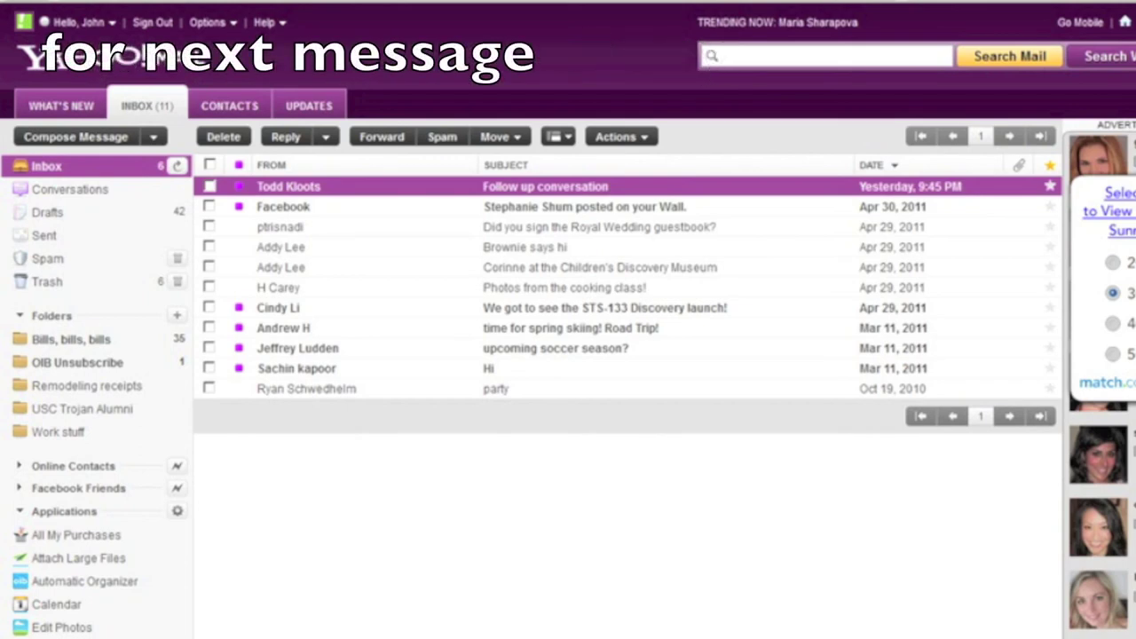
- Delete the Royal Wedding guestbook message, leaving 10 messages in the inbox
key("Down")
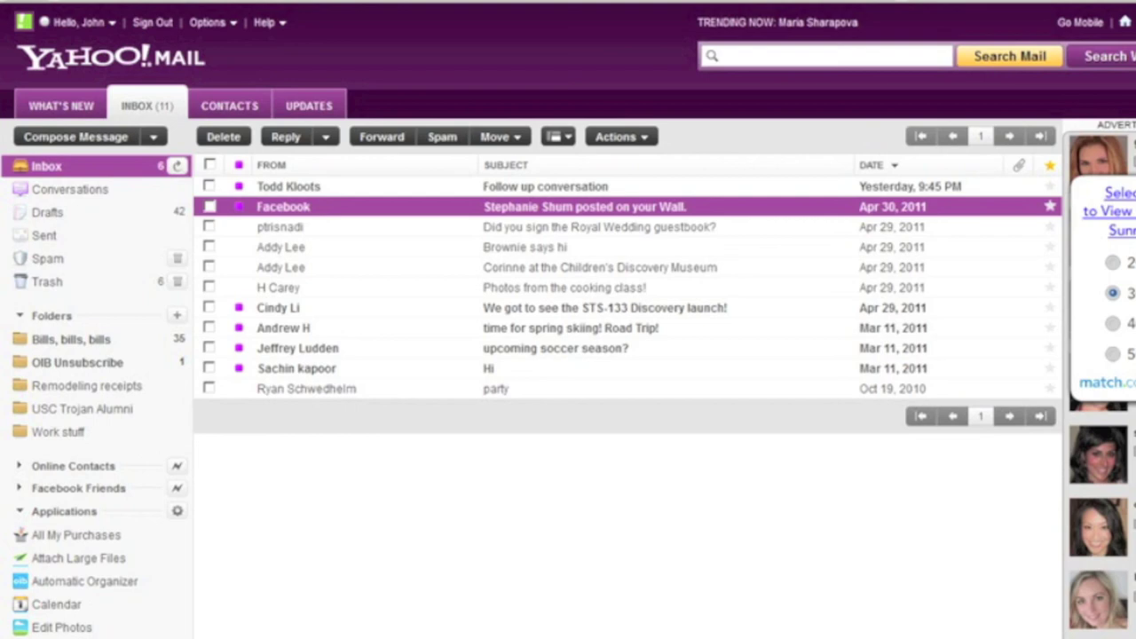
left_click(532, 226)
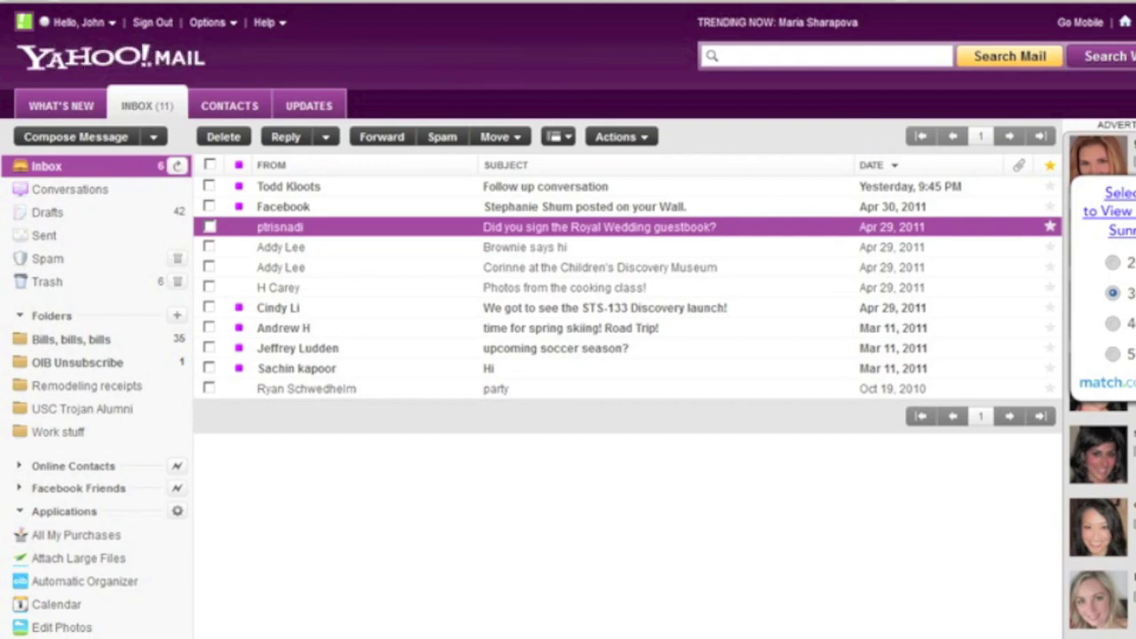
key("Delete")
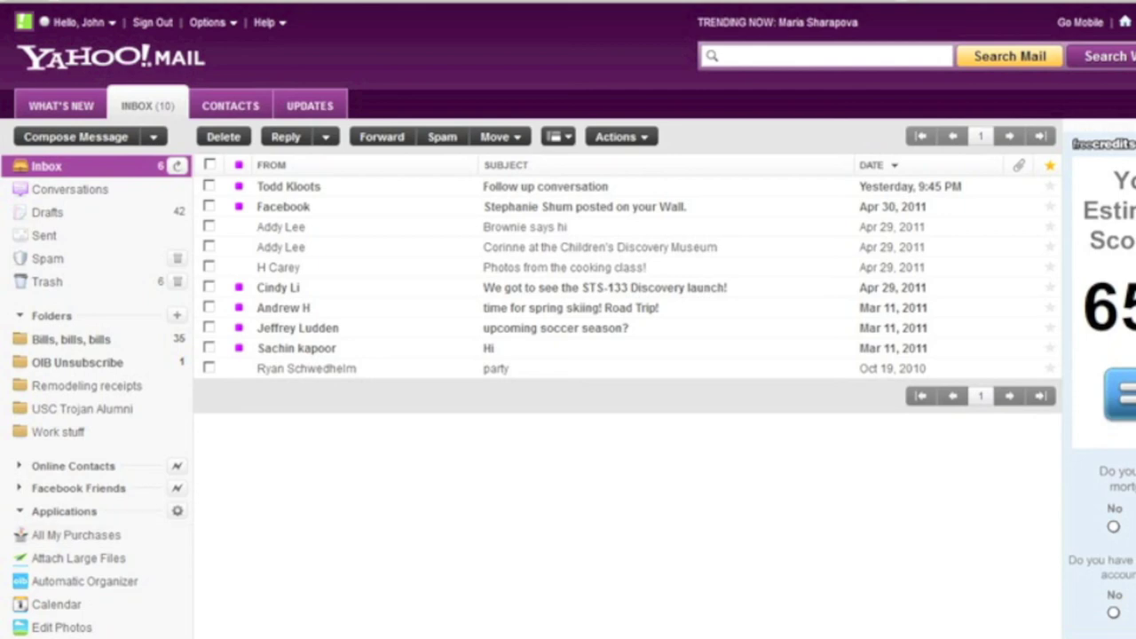
- Select the Children's Discovery Museum and cooking class photos messages, then delete both
left_click(524, 227)
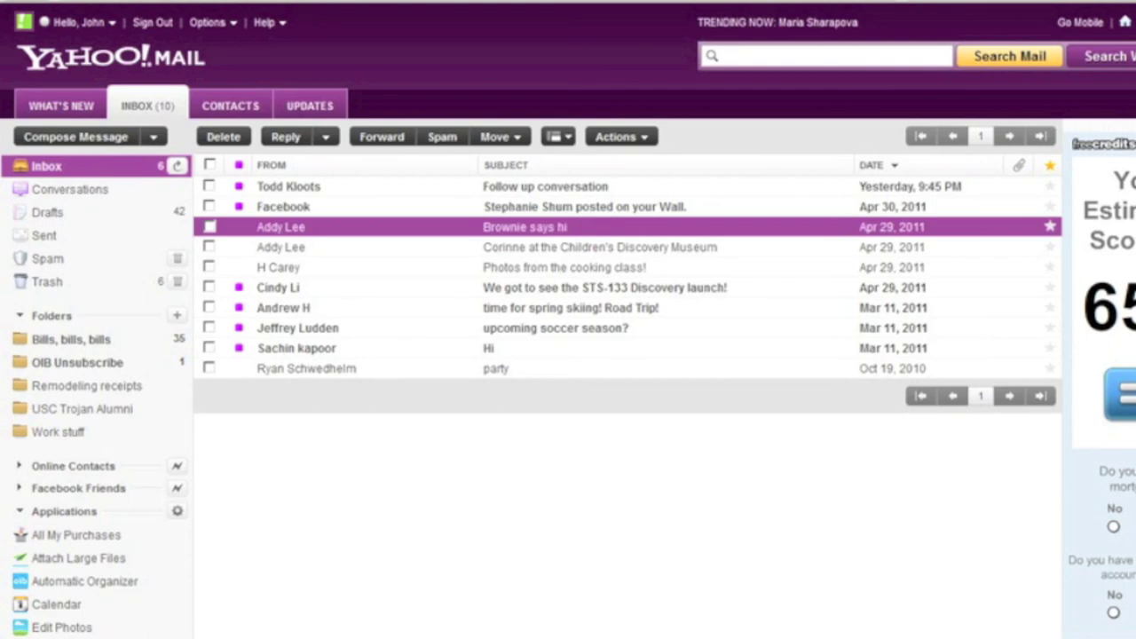
left_click(599, 247)
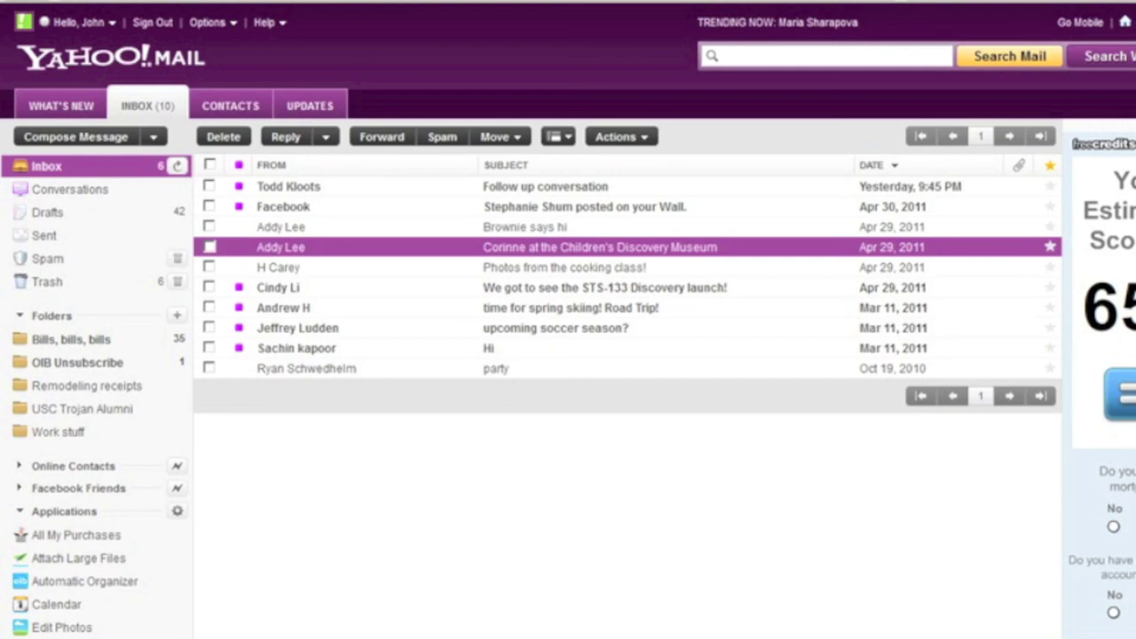
left_click(209, 267)
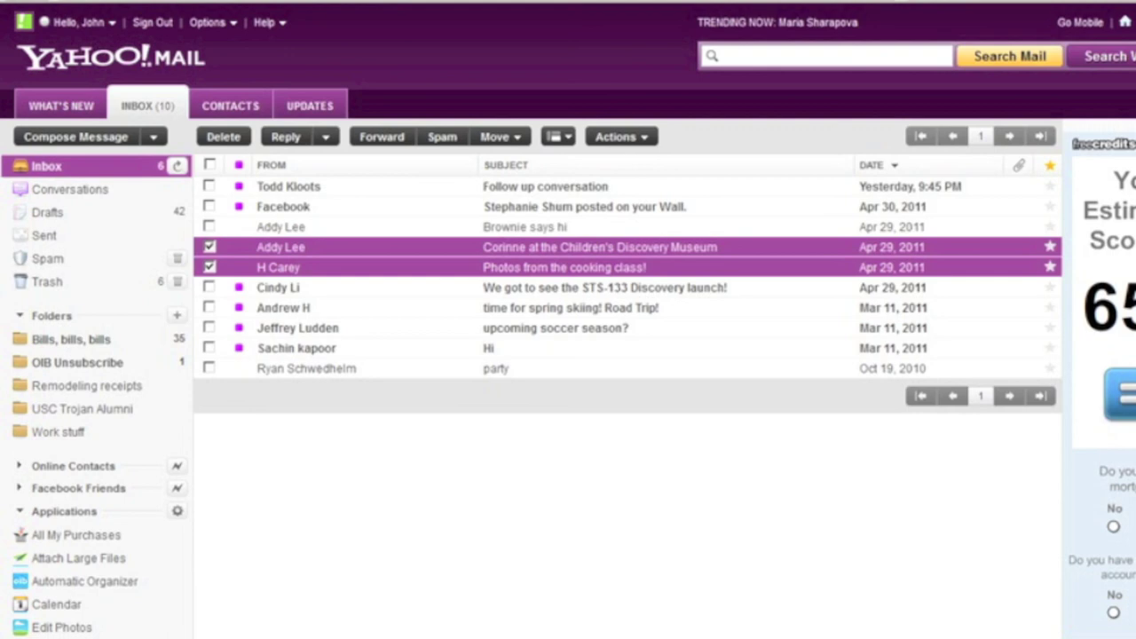
key("Delete")
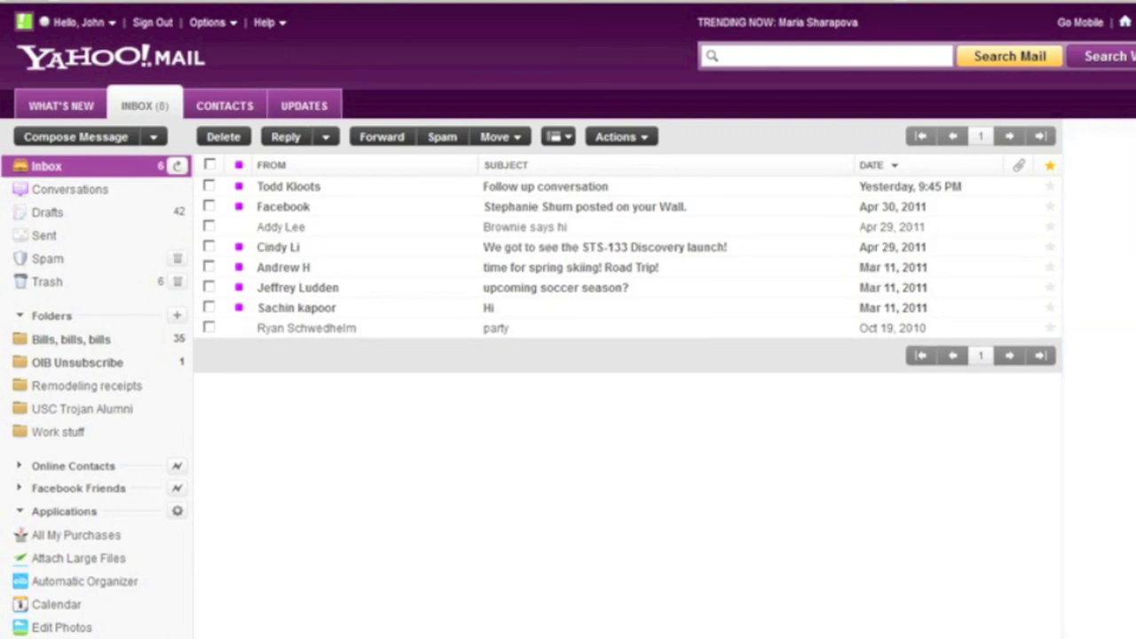
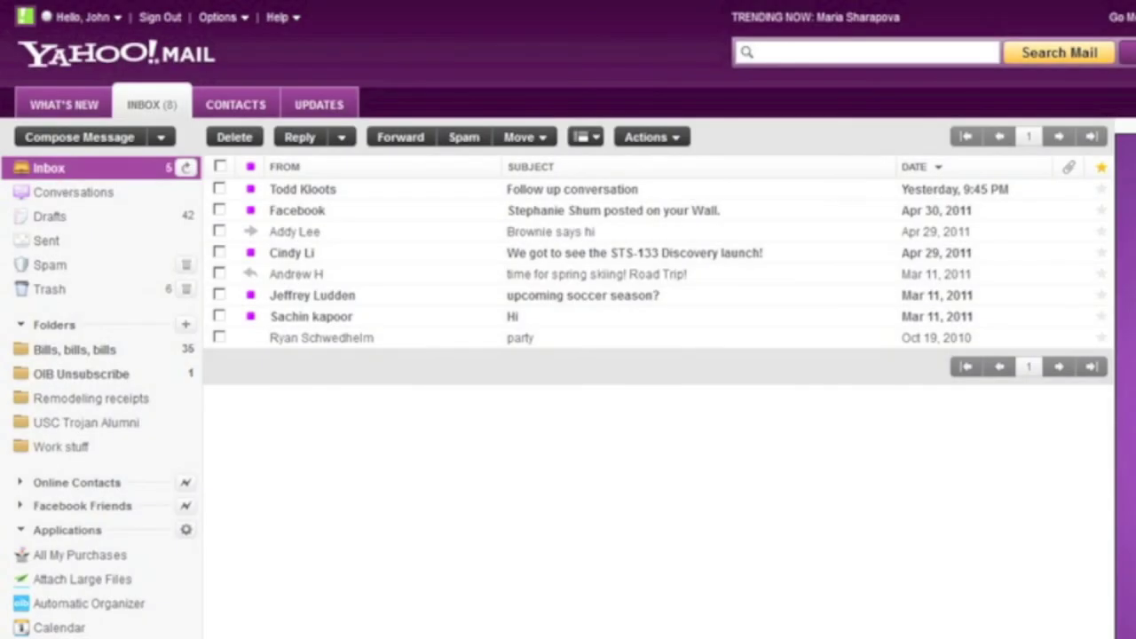
- Select the first inbox message and step down through Facebook, Brownie says hi, STS-133, skiing, soccer and Hi to the party message
left_click(302, 189)
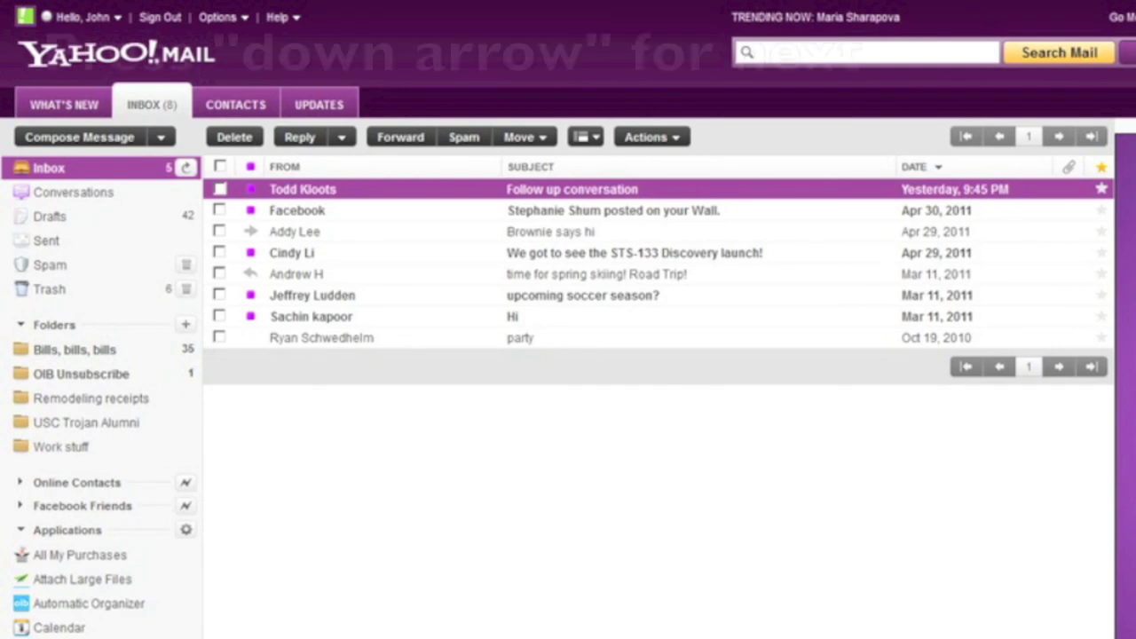
key("Down")
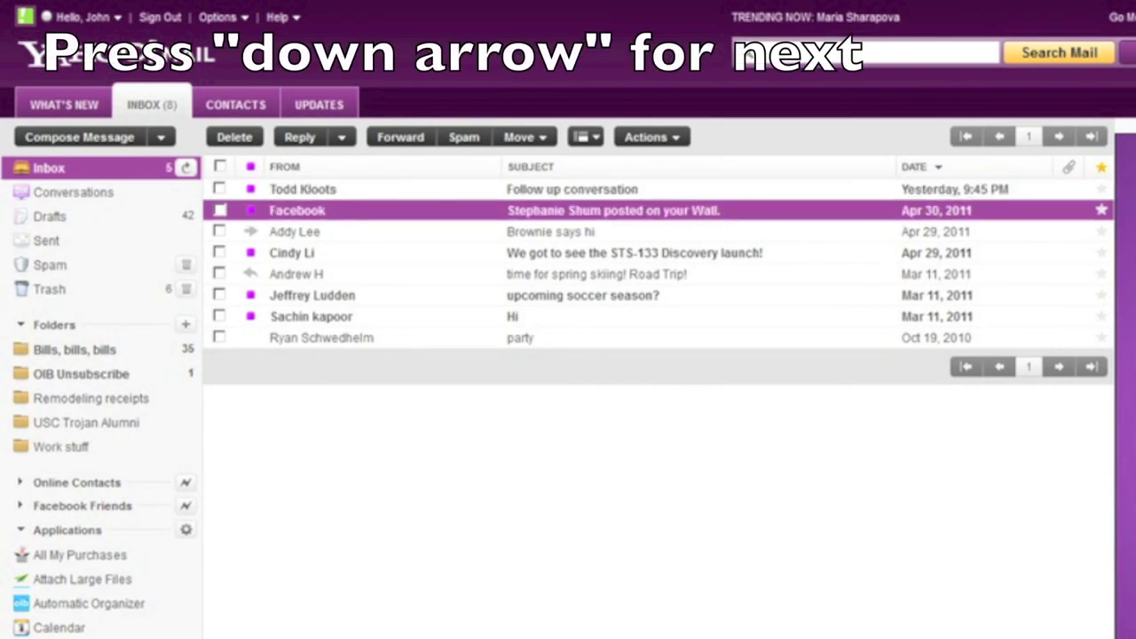
key("Down")
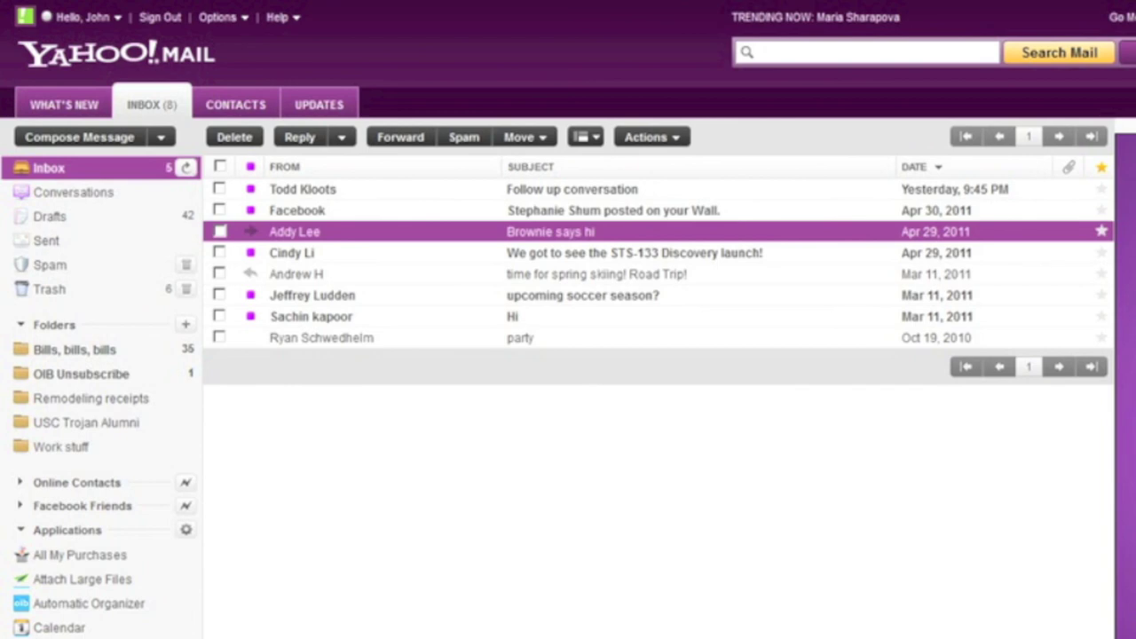
key("Down")
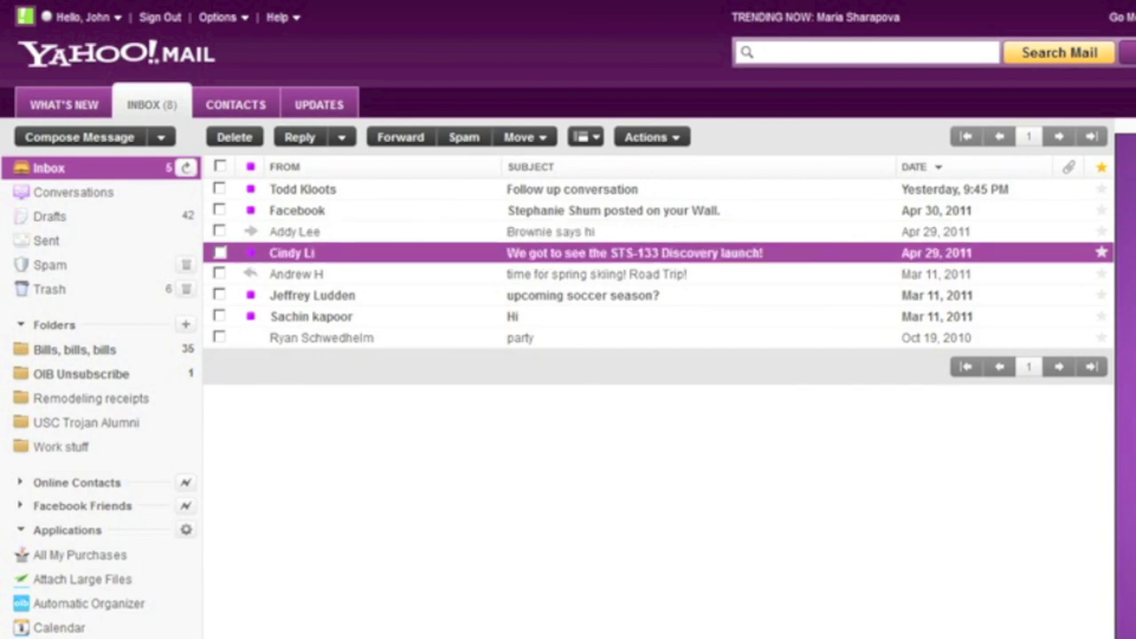
key("Down")
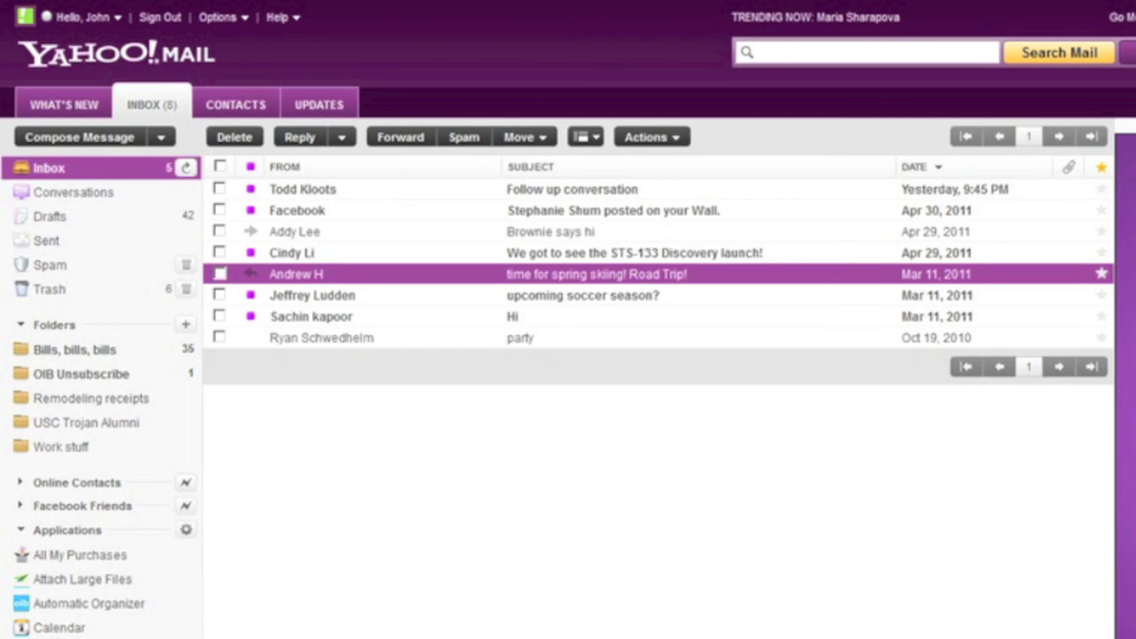
key("Down")
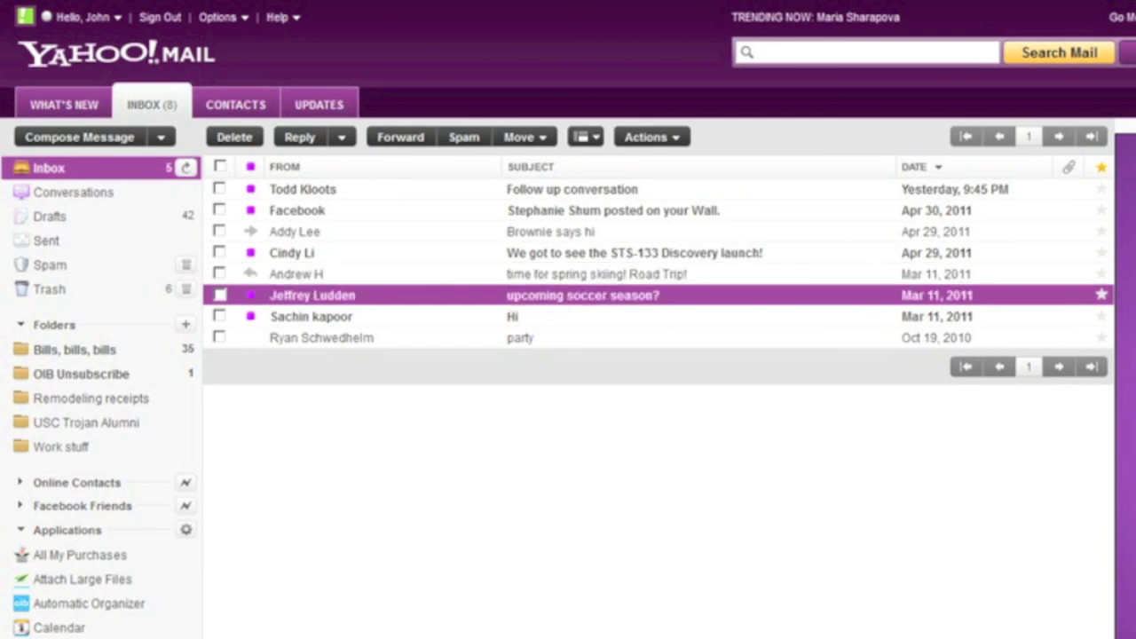
key("Down")
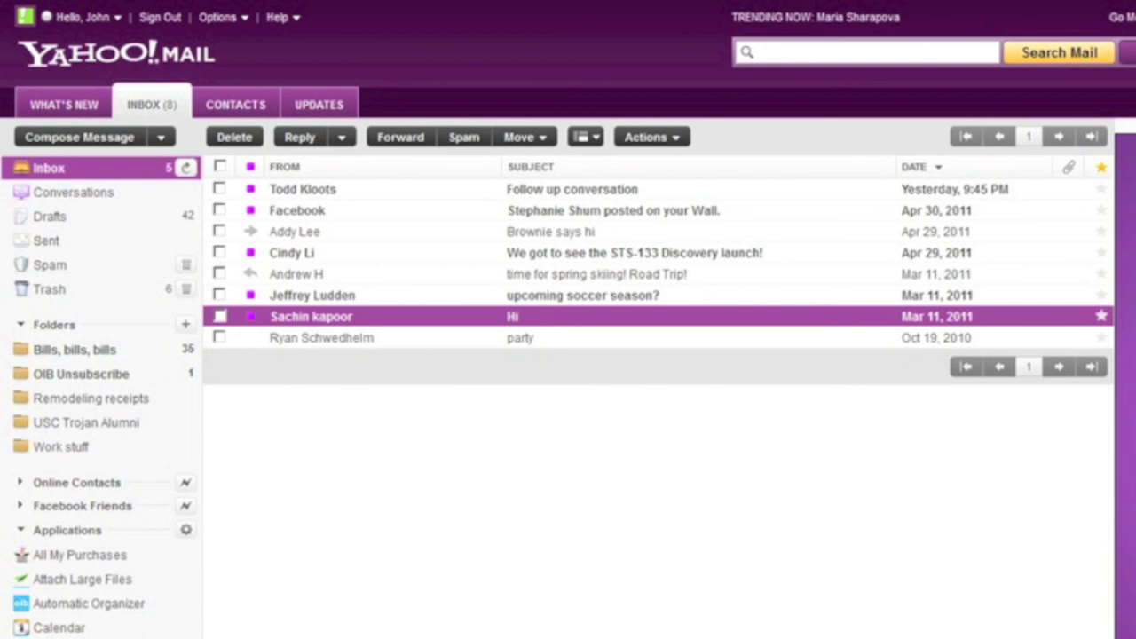
key("Down")
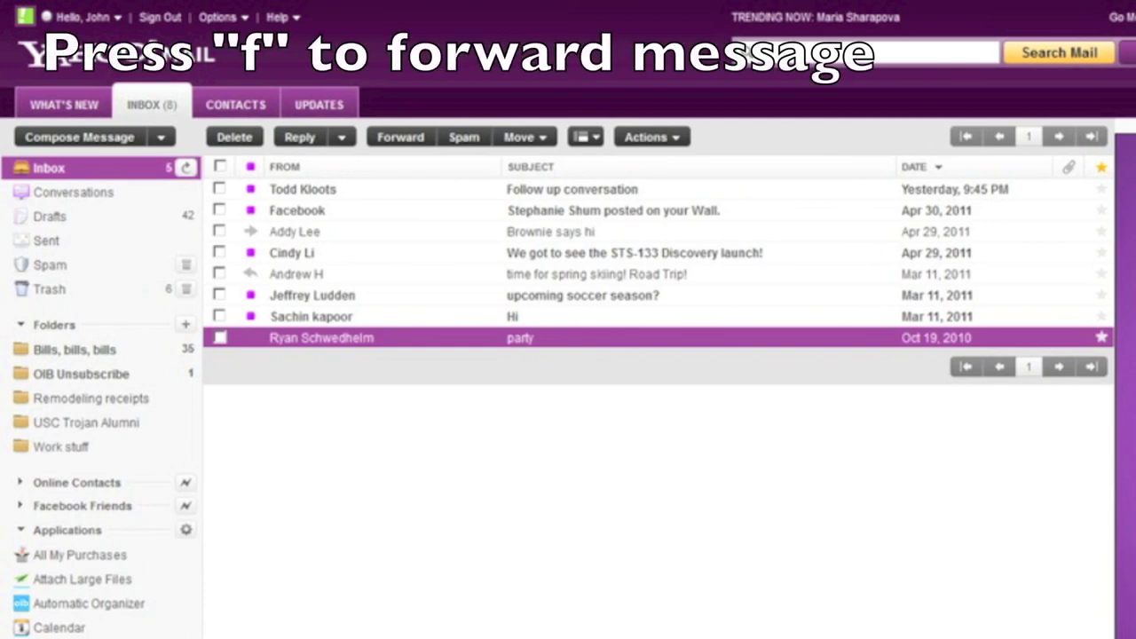
- Forward the party message with the F shortcut and enter the recipient's e-mail address
key("f")
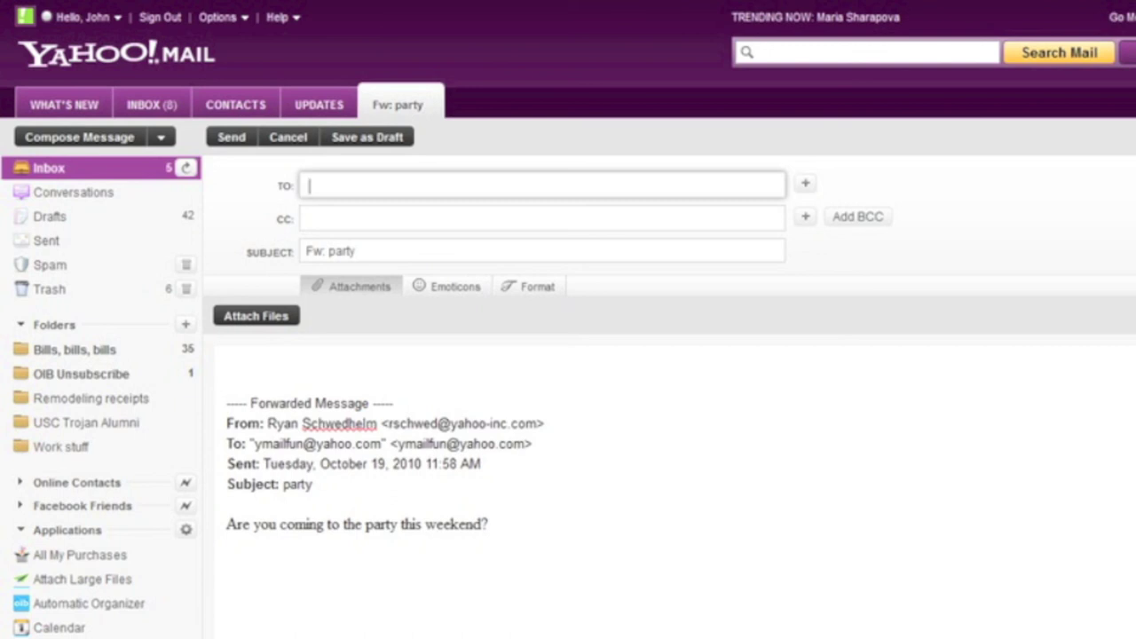
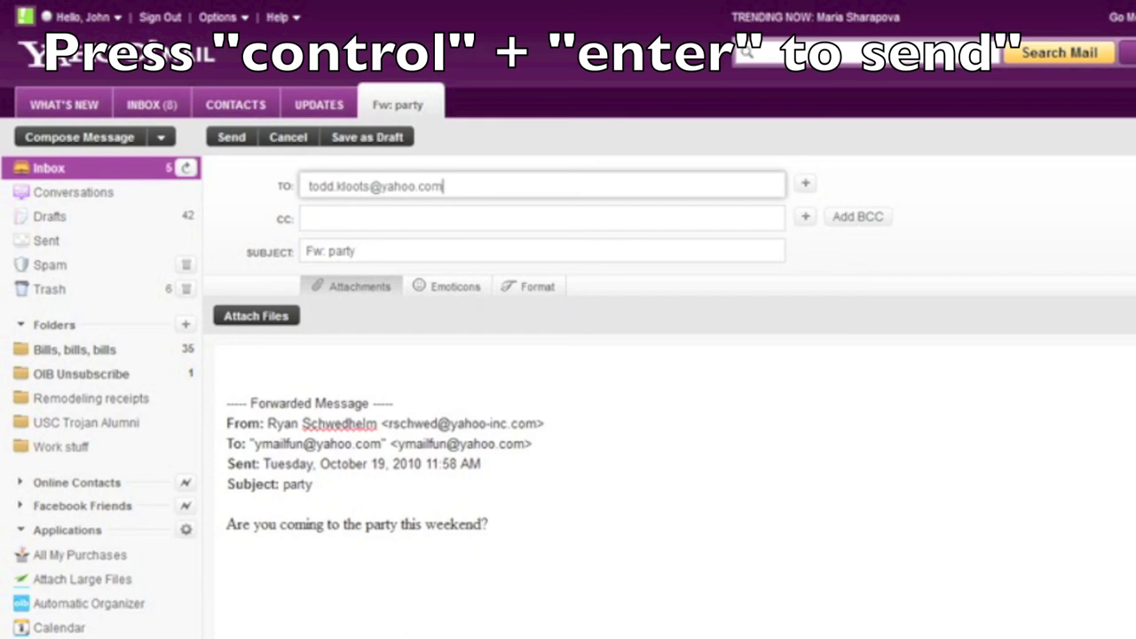
- Send the forwarded party message with Ctrl+Enter
key("ctrl+Return")
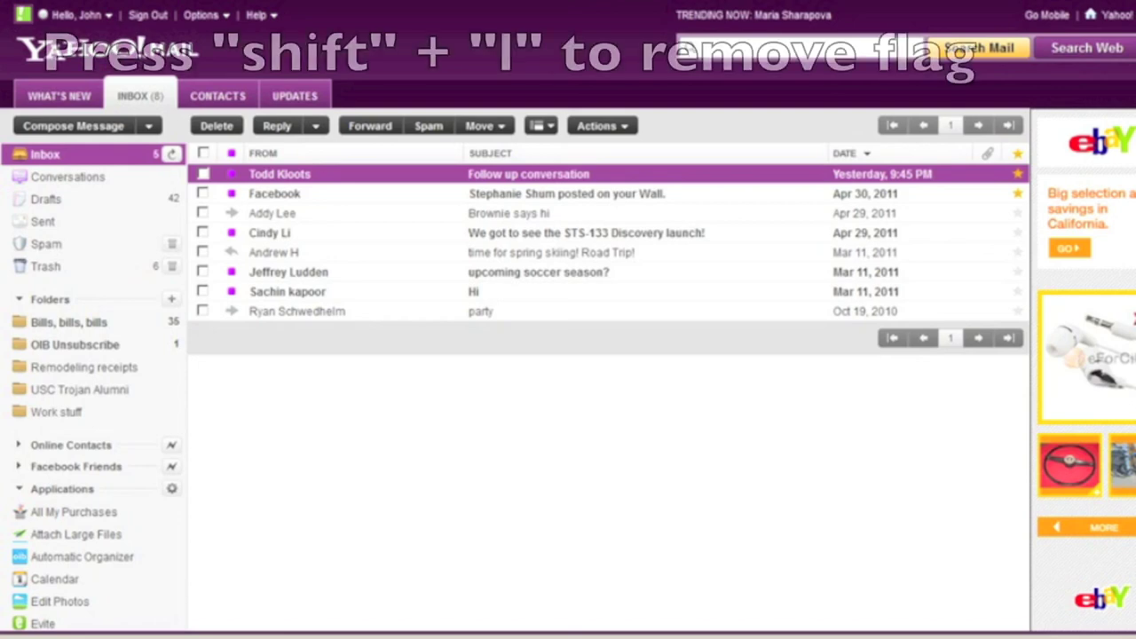
- Unflag the Follow up conversation message with Shift+L, leaving Facebook flagged
key("shift+l")
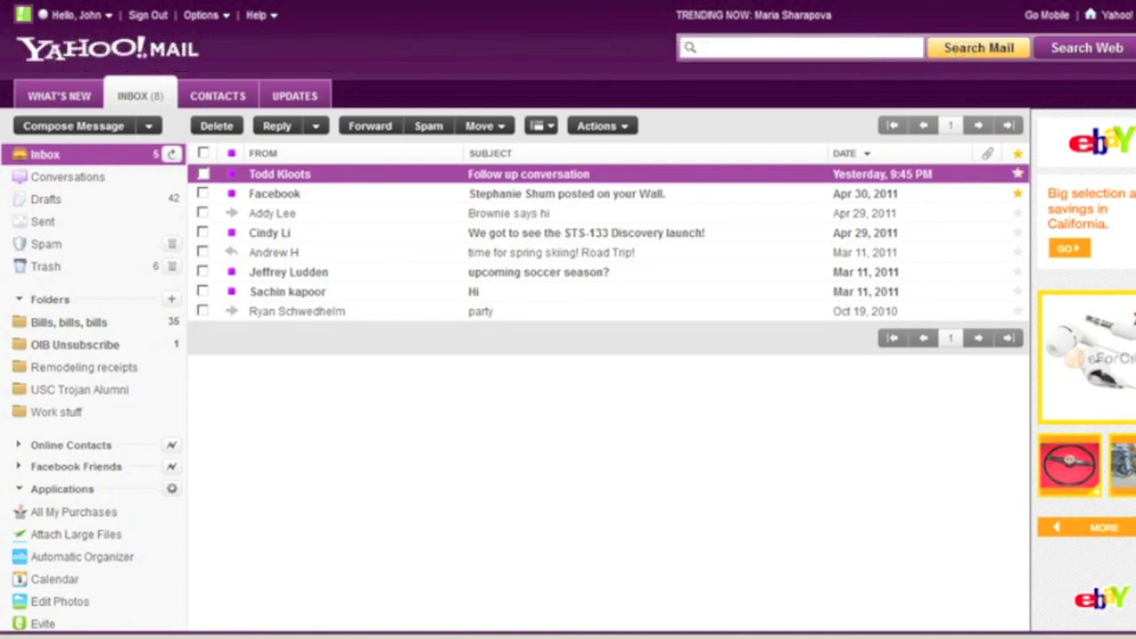